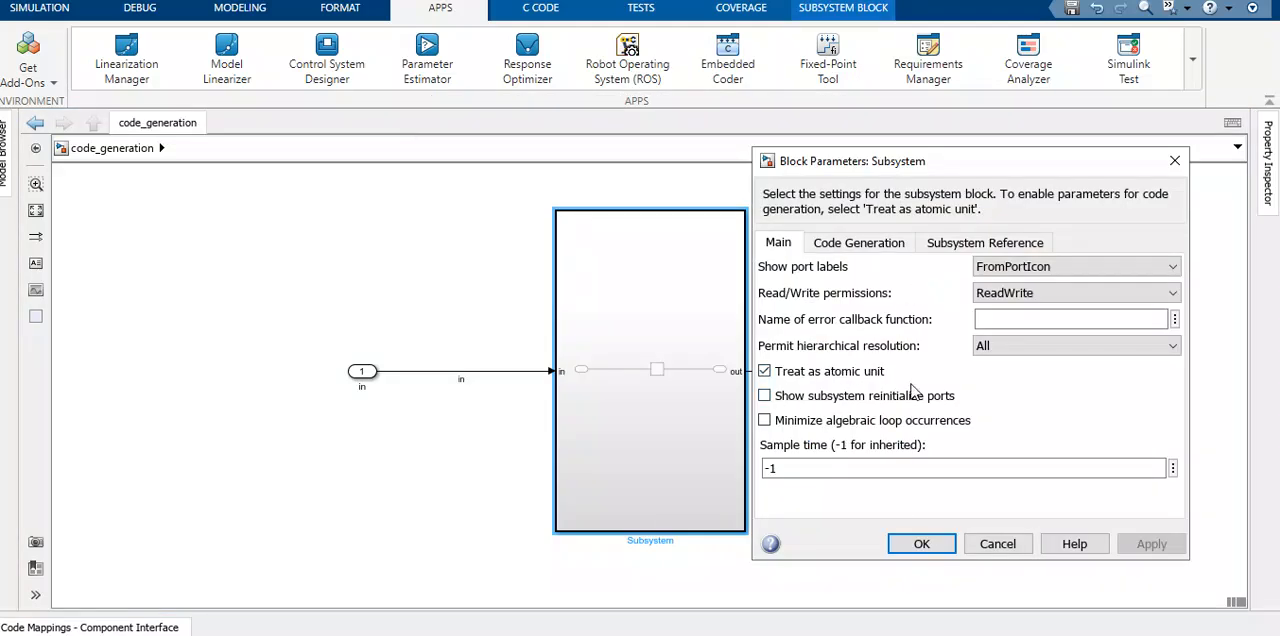
# - Accept the Subsystem block parameters with Treat as atomic unit enabled and open the model's Code Generation configuration settings
pyautogui.click(921, 543)
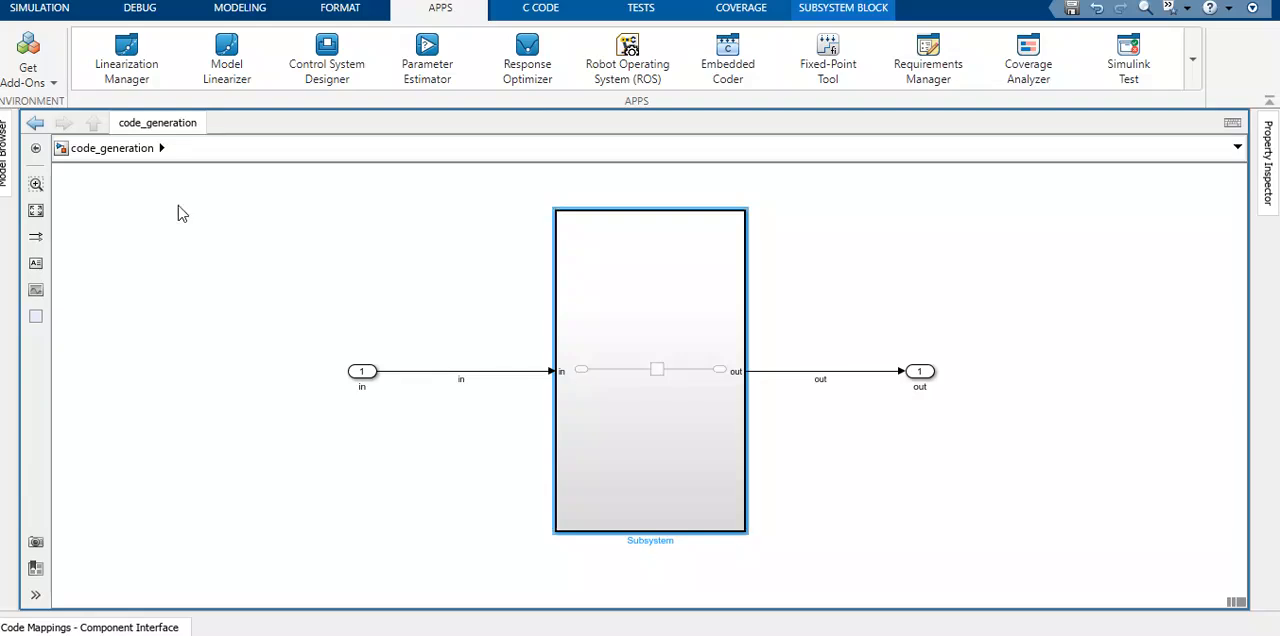
pyautogui.click(140, 10)
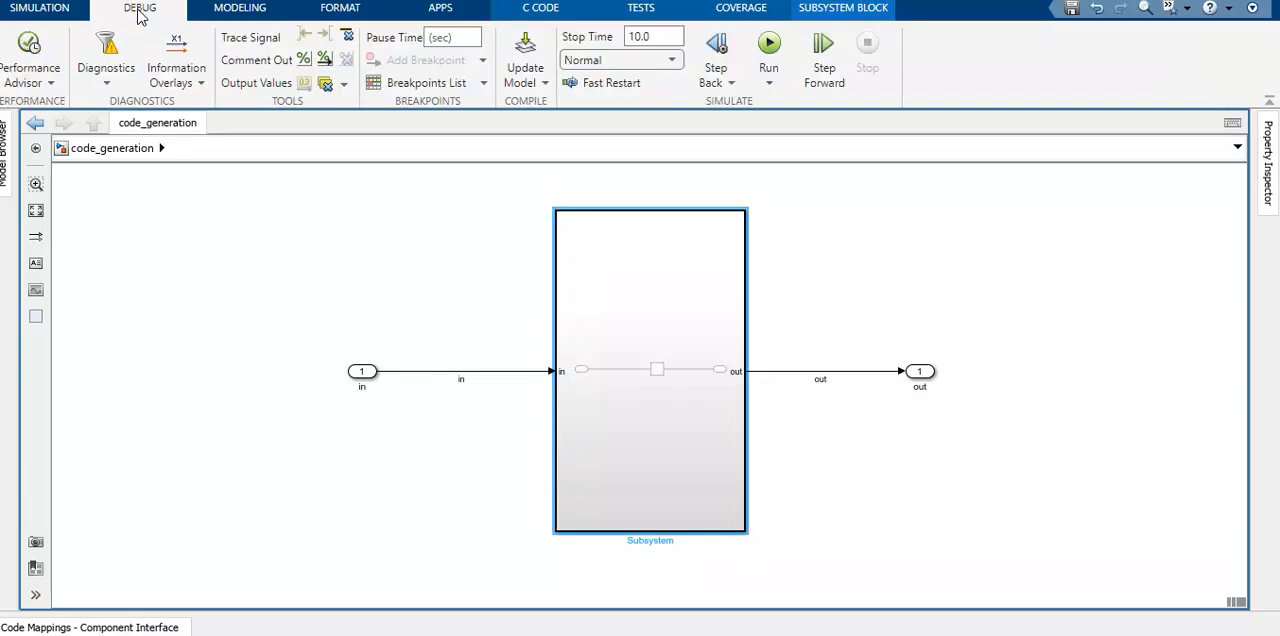
pyautogui.click(237, 10)
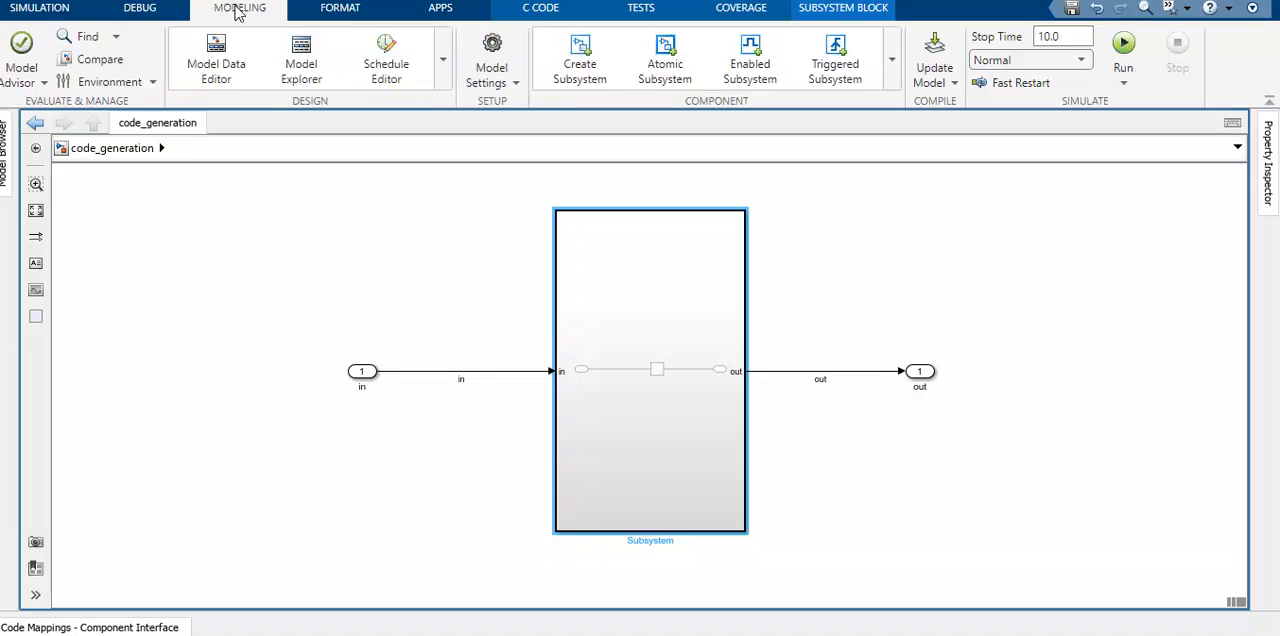
pyautogui.click(491, 55)
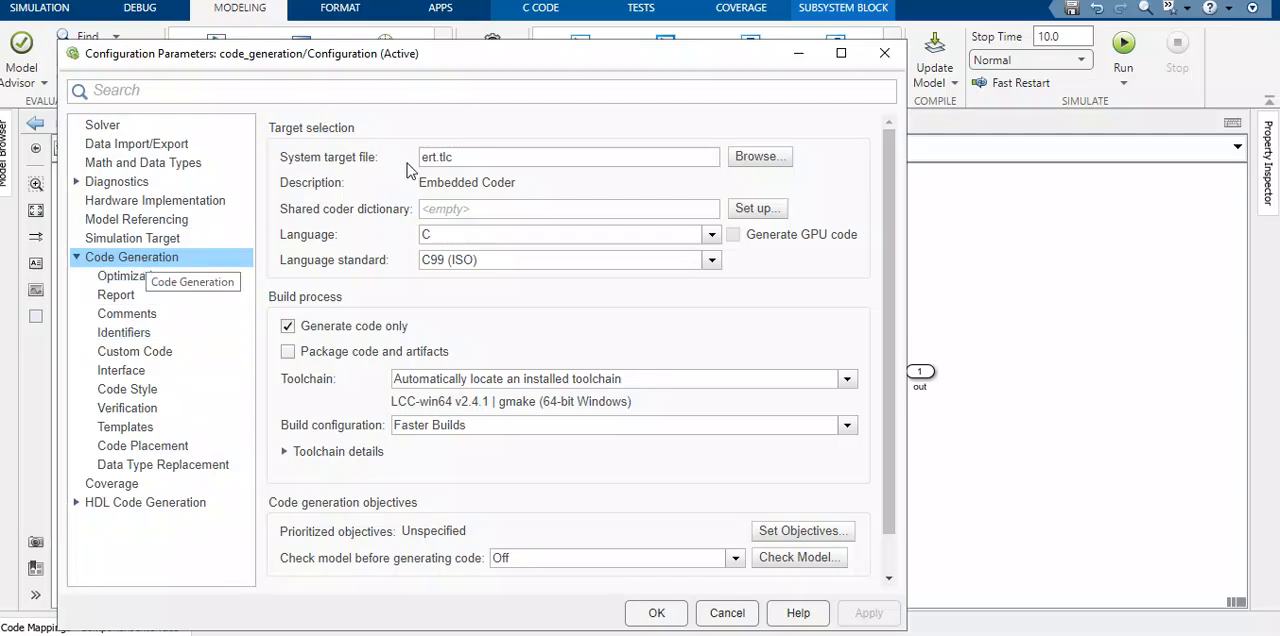
# - Choose ert.tlc (Embedded Coder) as the system target file and check the code generation report options
pyautogui.click(760, 157)
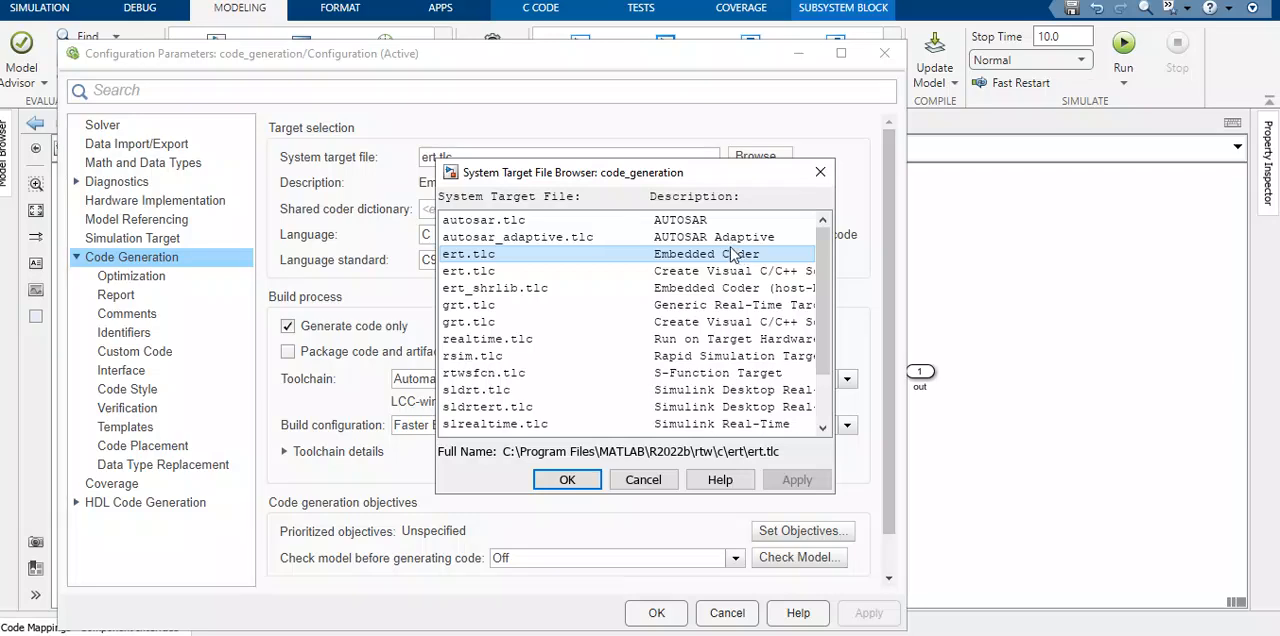
pyautogui.click(567, 479)
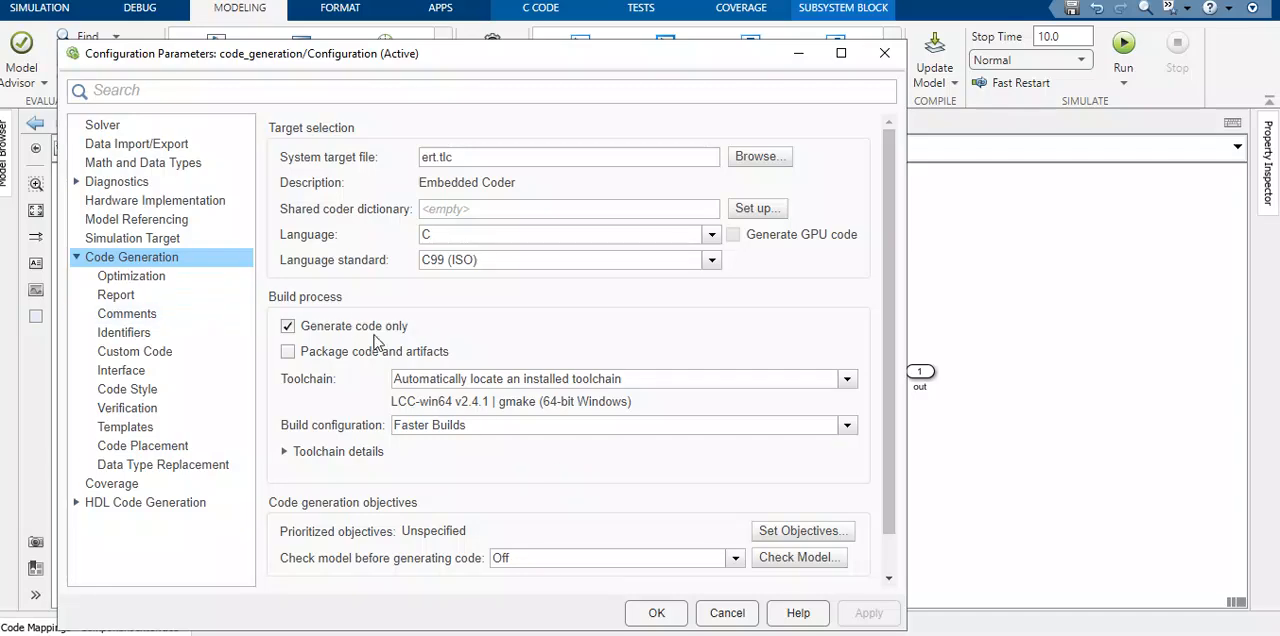
pyautogui.click(126, 300)
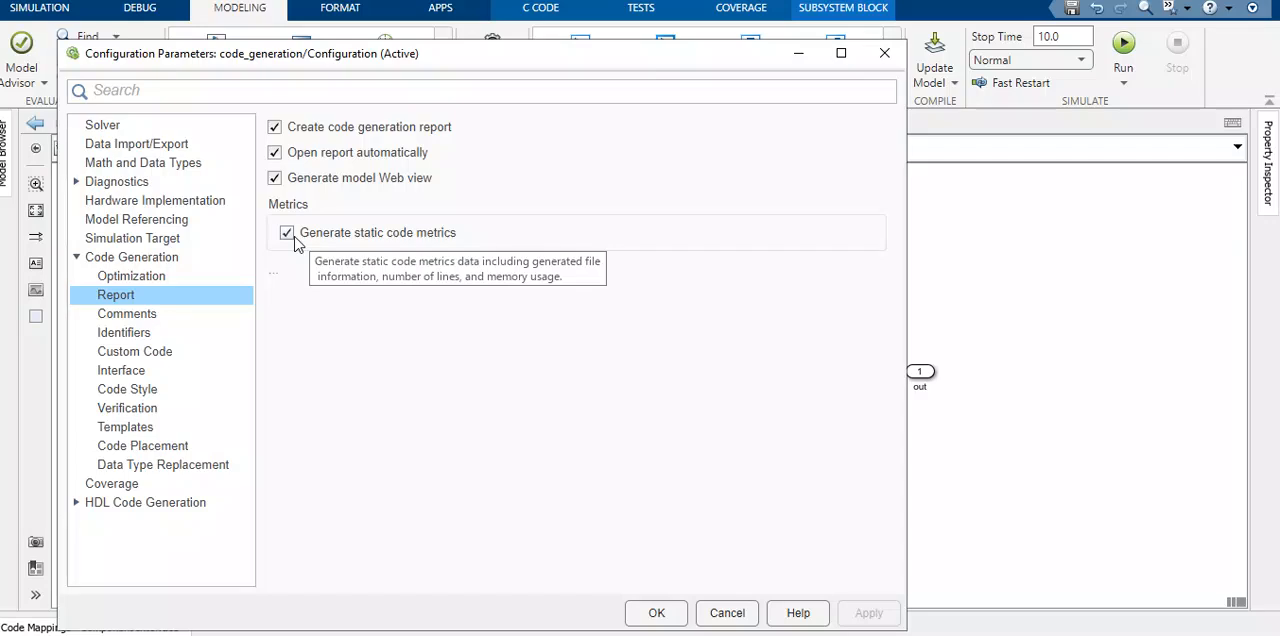
# - Keep the solver type at Fixed-step with automatic solver selection and accept the configuration parameters
pyautogui.click(105, 125)
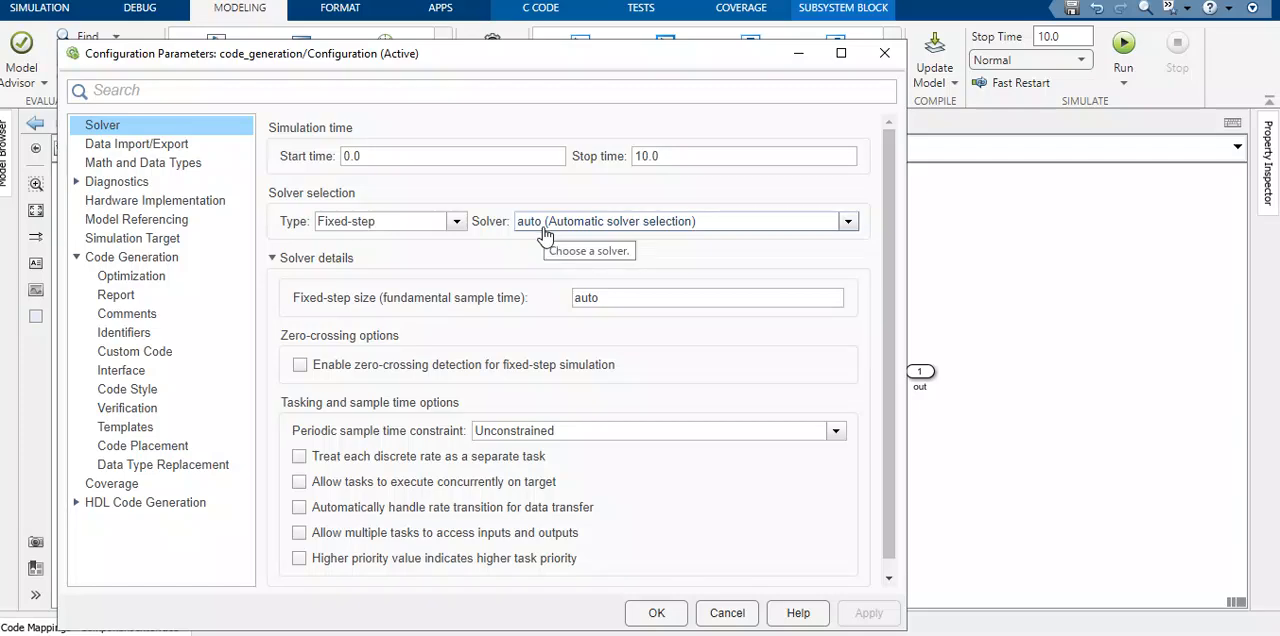
pyautogui.click(457, 223)
pyautogui.click(458, 224)
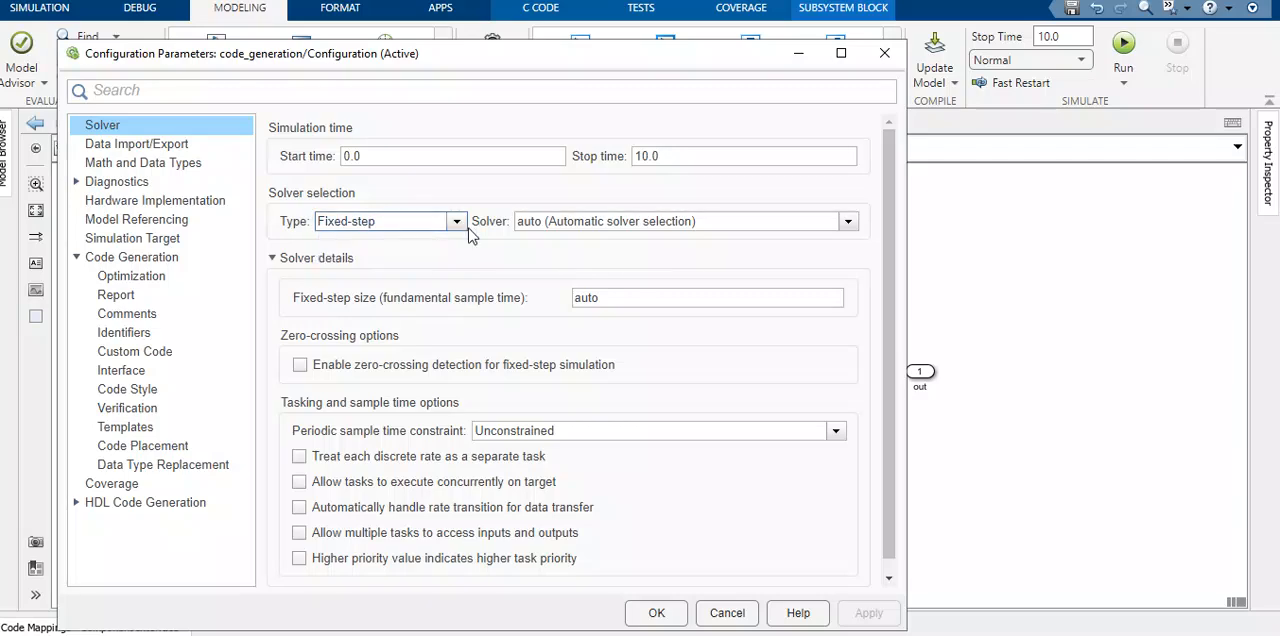
pyautogui.click(672, 614)
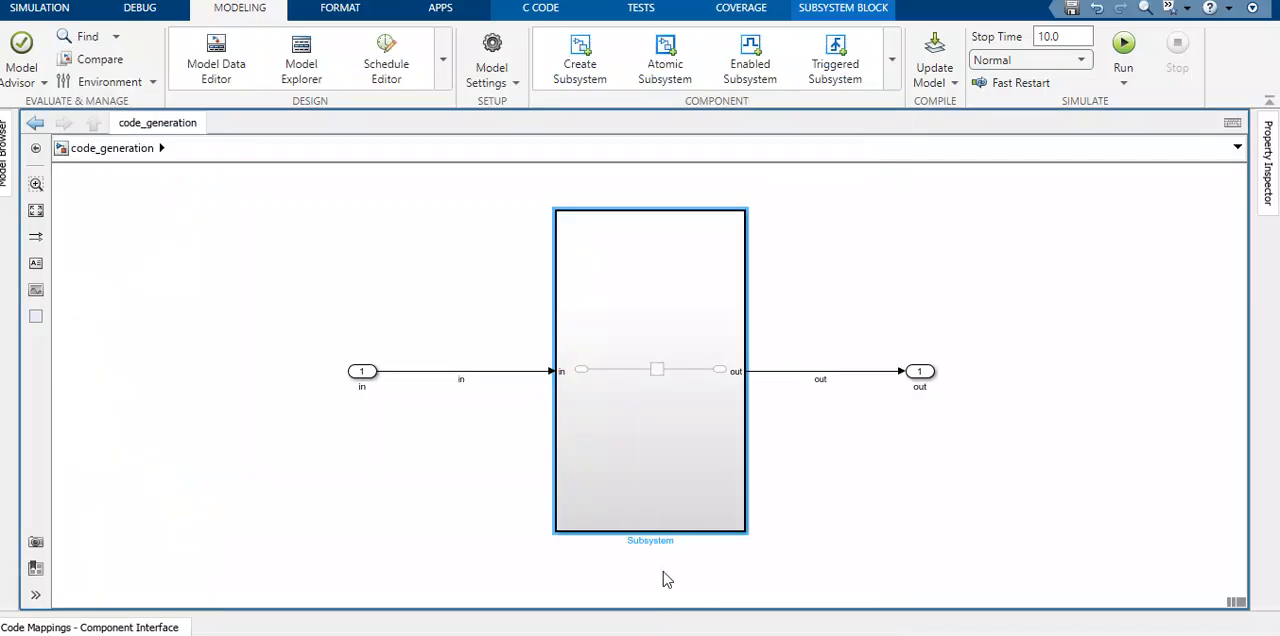
# - Open the Embedded Coder app from the Code Generation group of apps for the code_generation model
pyautogui.click(441, 12)
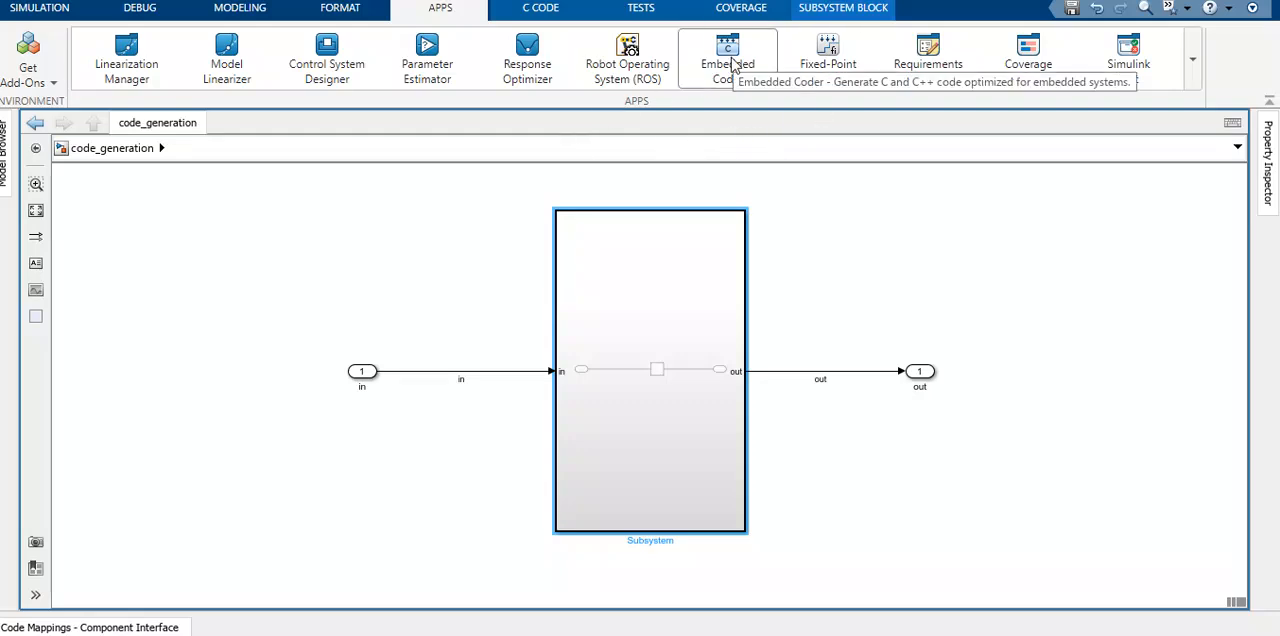
pyautogui.click(1193, 60)
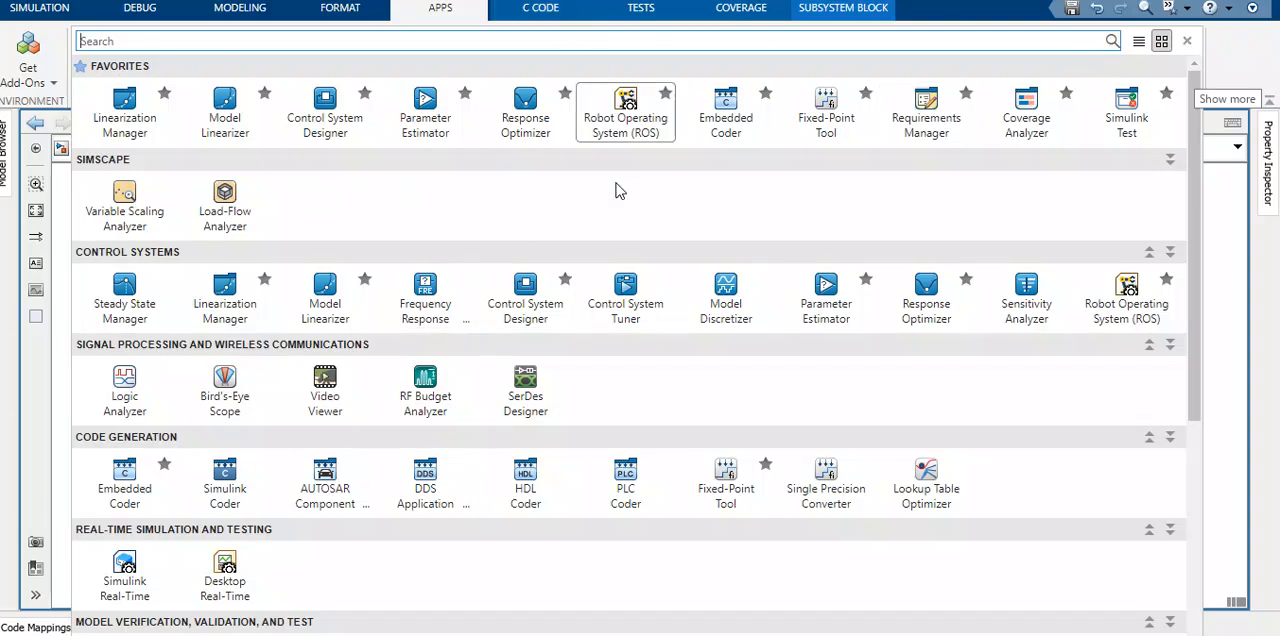
pyautogui.scroll(-3, 601, 375)
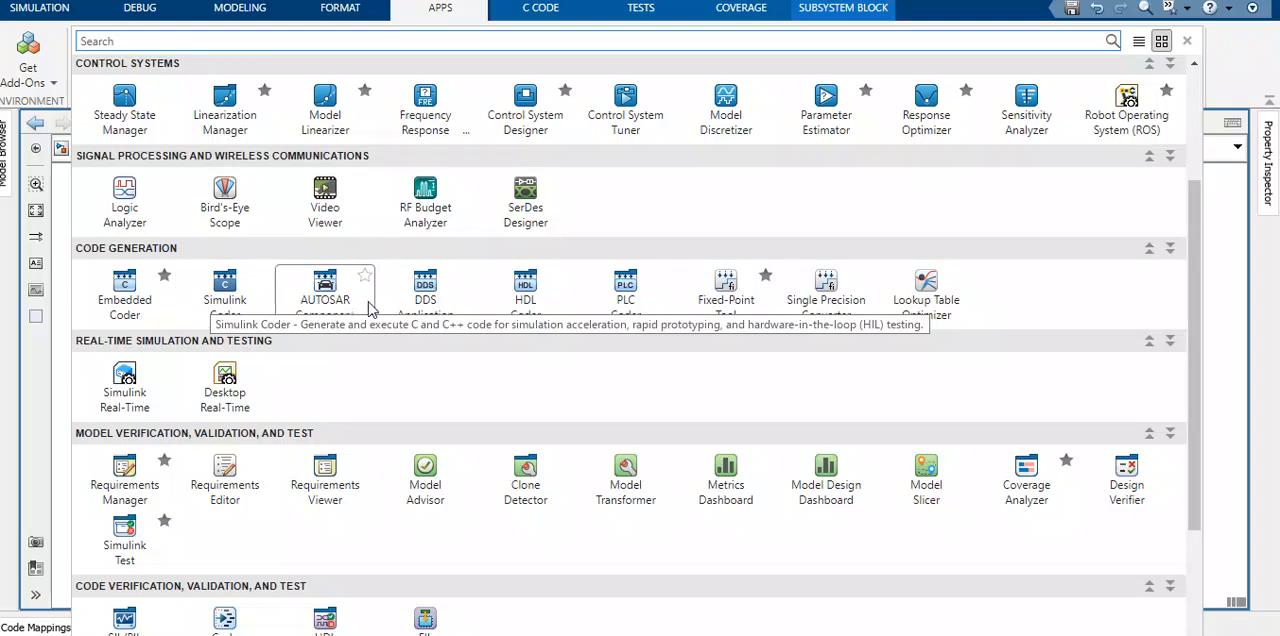
pyautogui.click(117, 291)
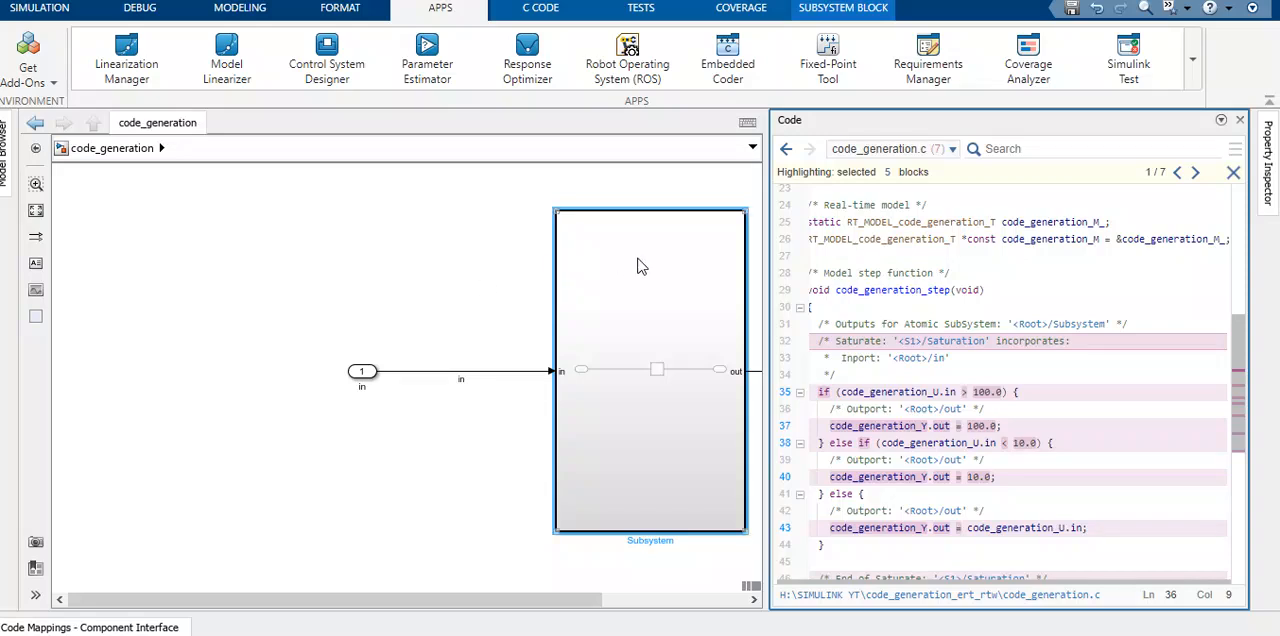
# - Examine the saturation if/else logic in the generated code_generation_step function, covering the upper limit, lower limit and pass-through branches
pyautogui.click(938, 371)
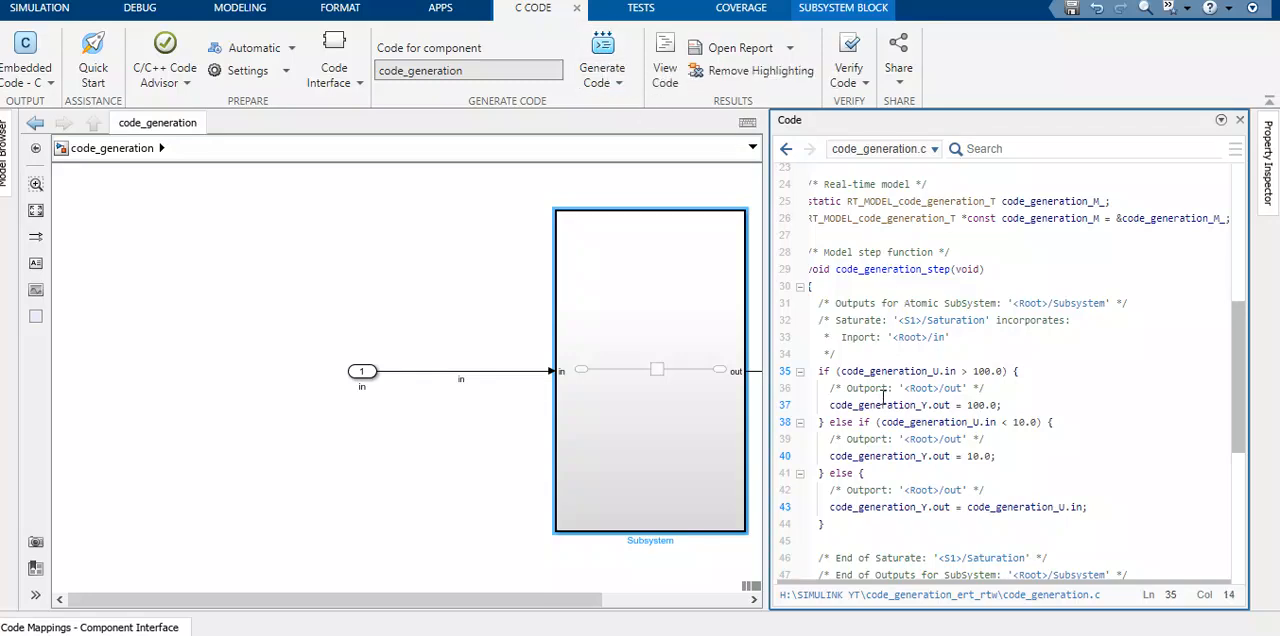
pyautogui.click(876, 437)
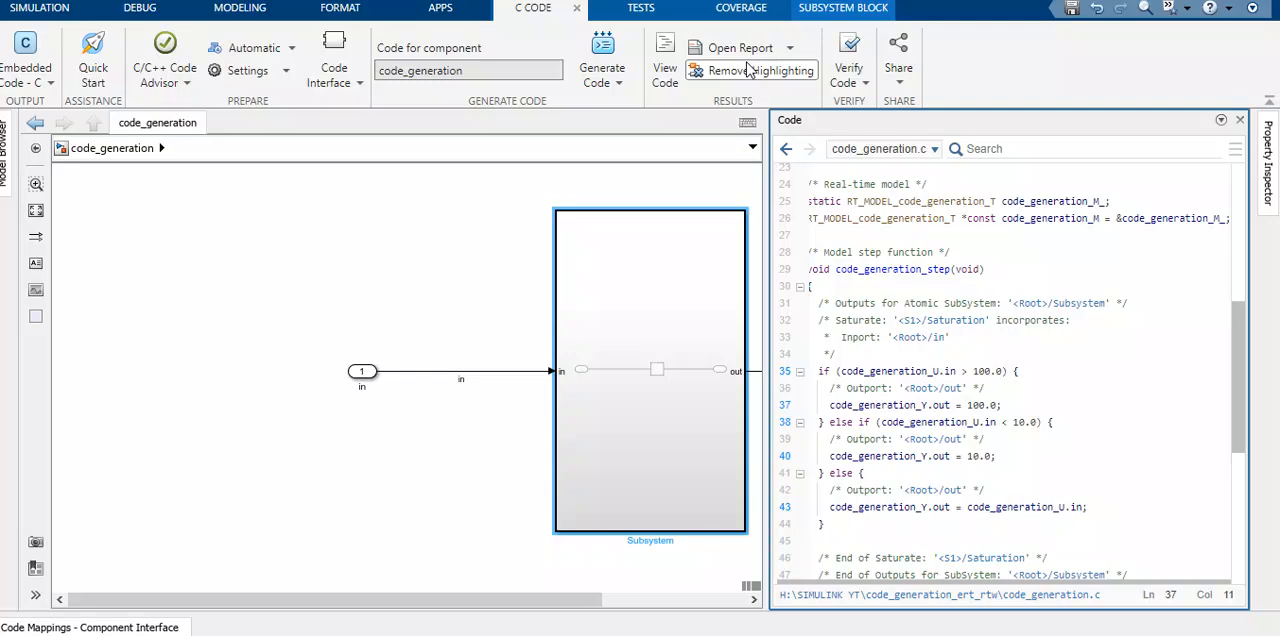
pyautogui.click(826, 388)
pyautogui.click(955, 388)
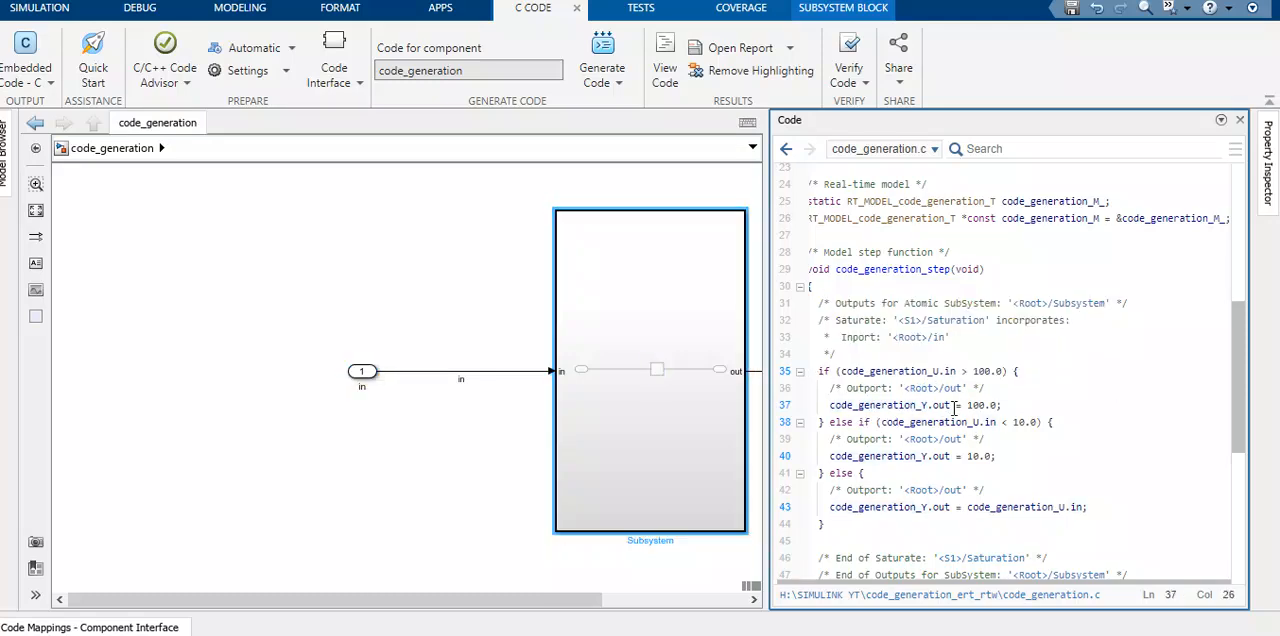
pyautogui.click(976, 407)
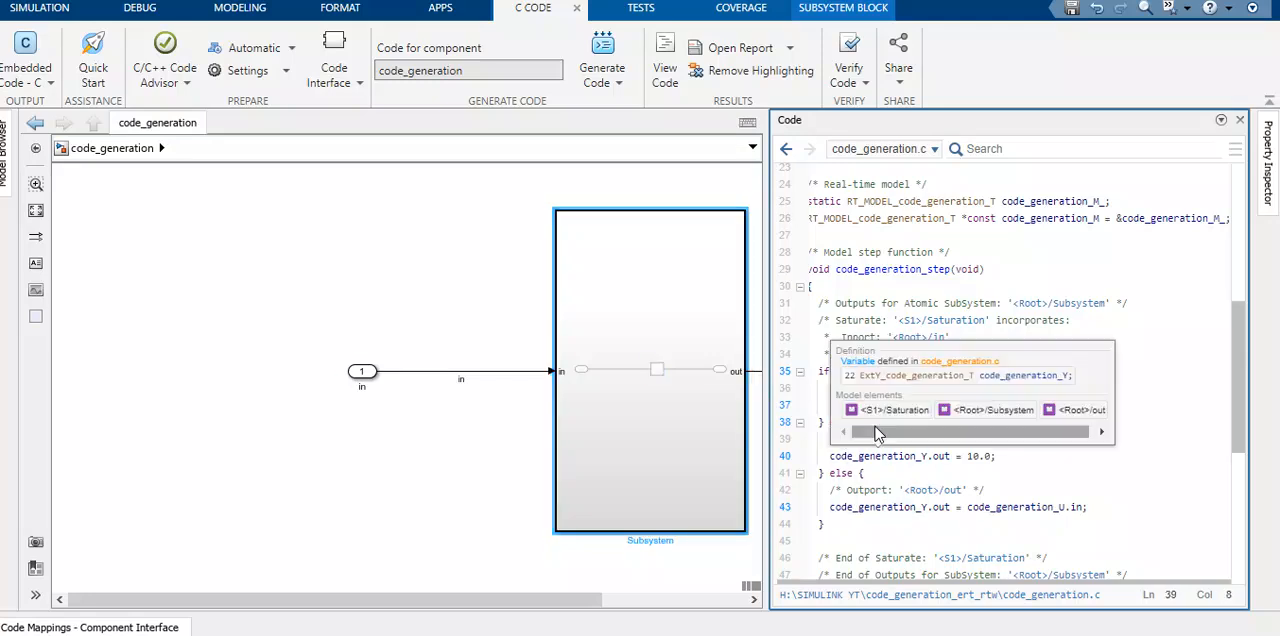
pyautogui.click(922, 457)
pyautogui.click(942, 443)
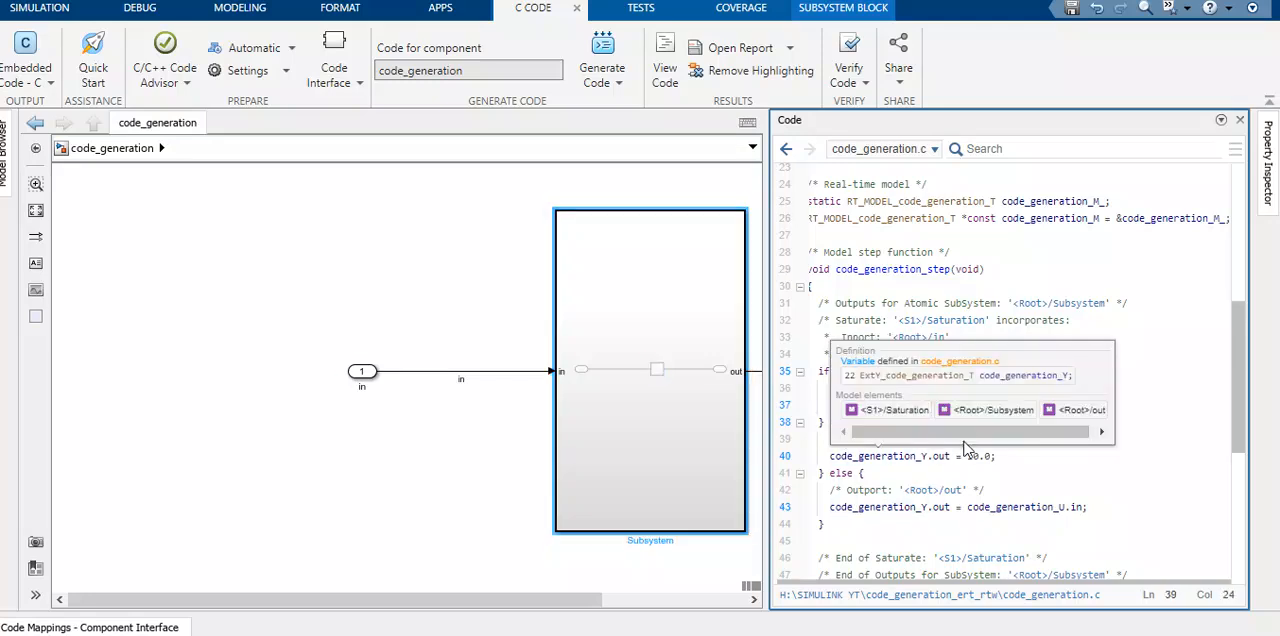
pyautogui.click(967, 457)
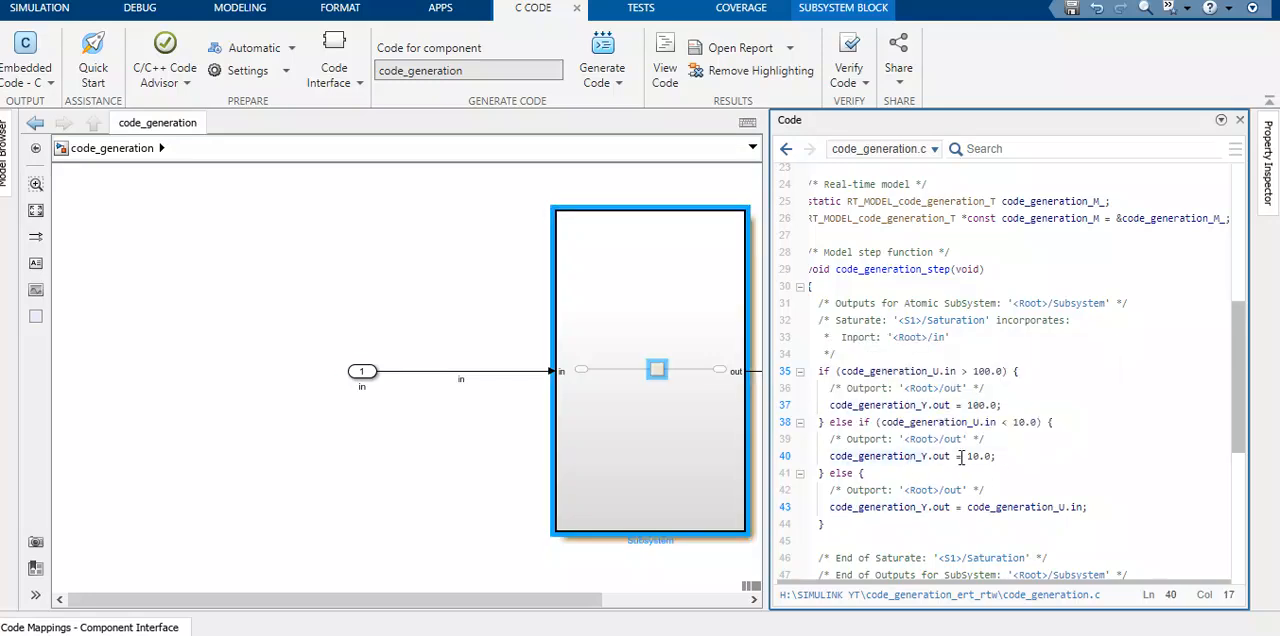
pyautogui.click(918, 507)
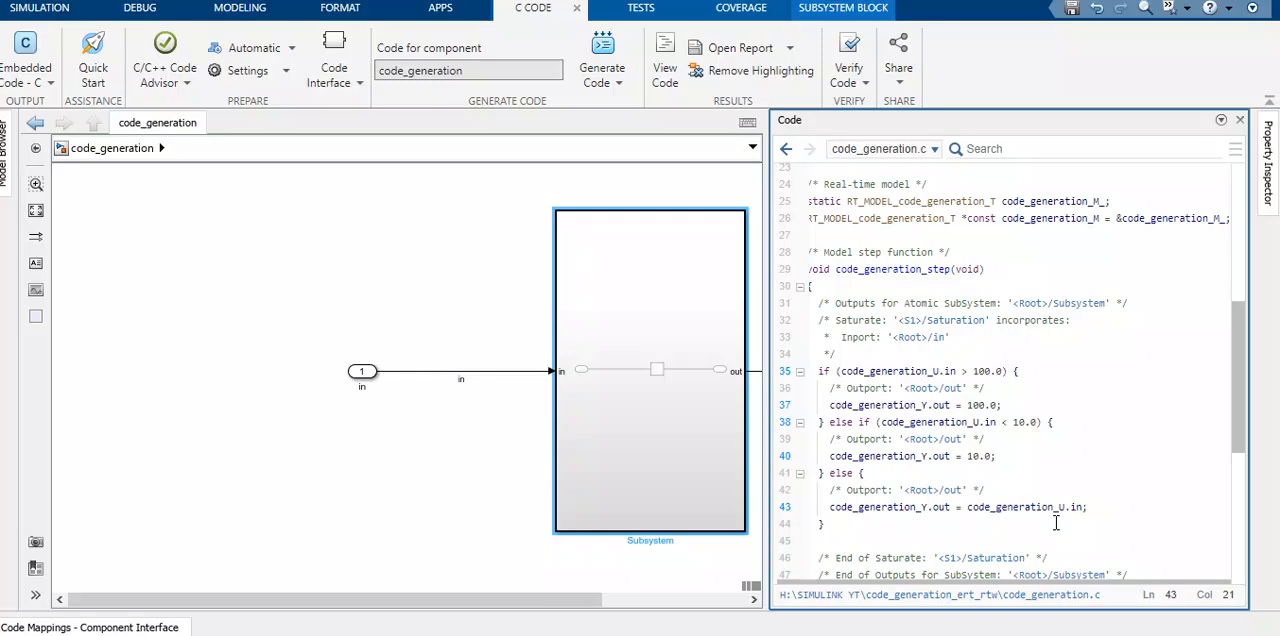
pyautogui.click(1015, 509)
pyautogui.click(876, 507)
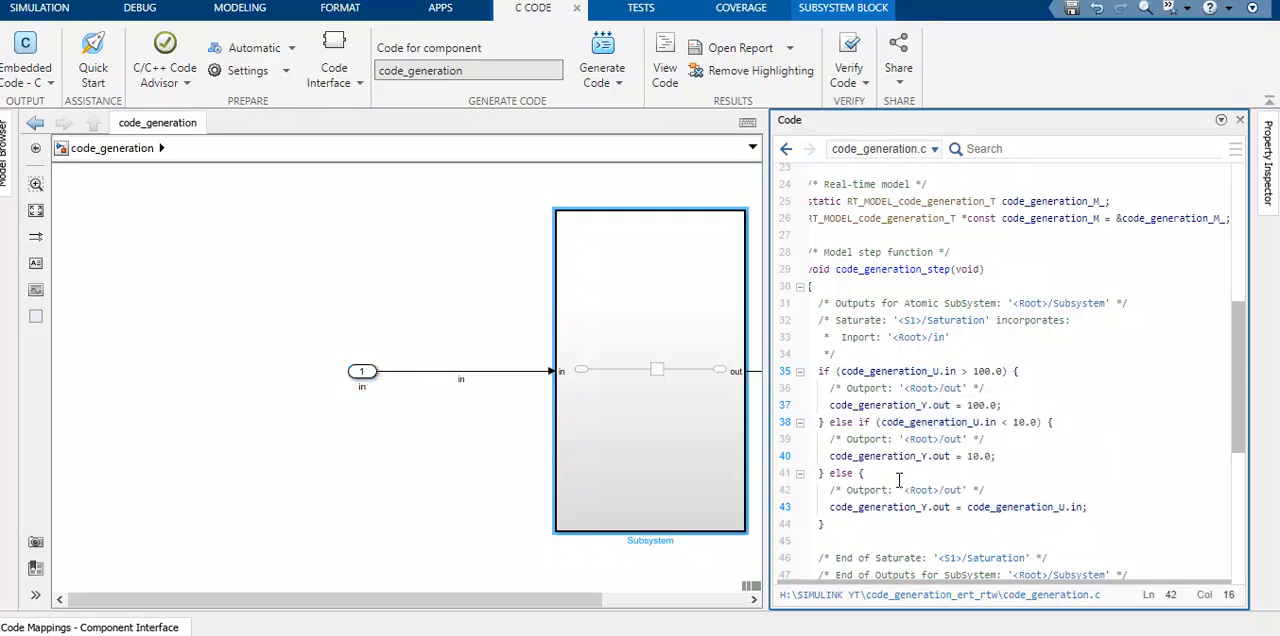
pyautogui.click(878, 555)
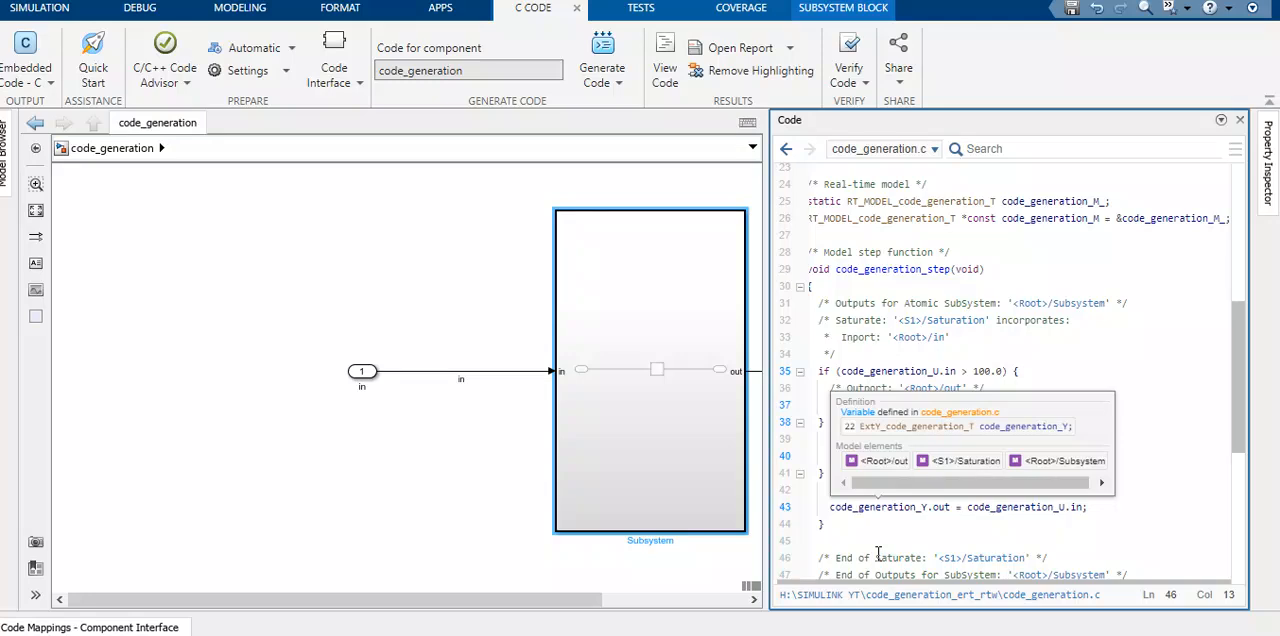
# - Bring the whole model diagram into view beside the code and look through the list of generated source and header files
pyautogui.click(365, 486)
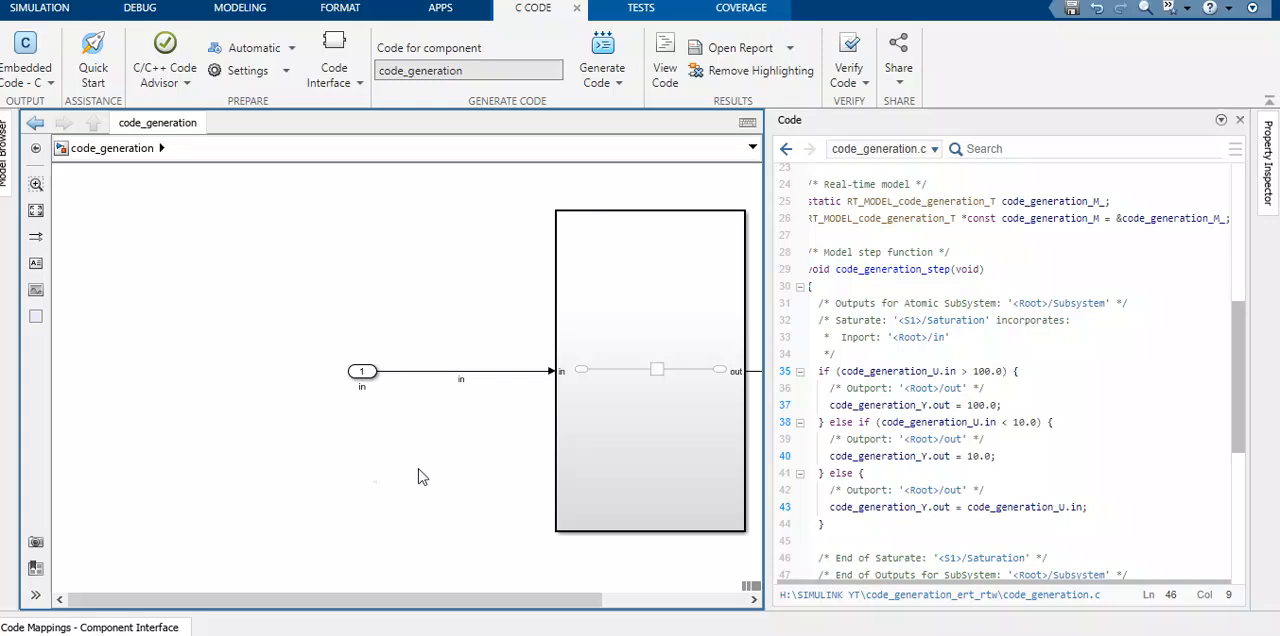
pyautogui.moveTo(427, 599); pyautogui.dragTo(590, 605)
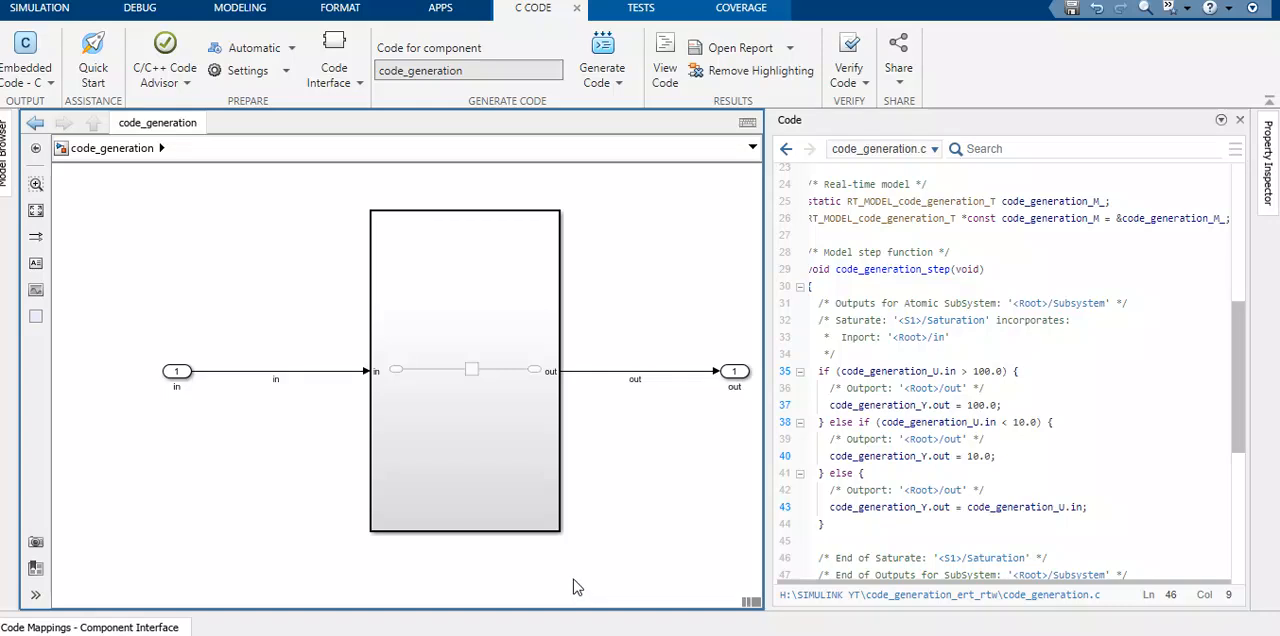
pyautogui.click(946, 201)
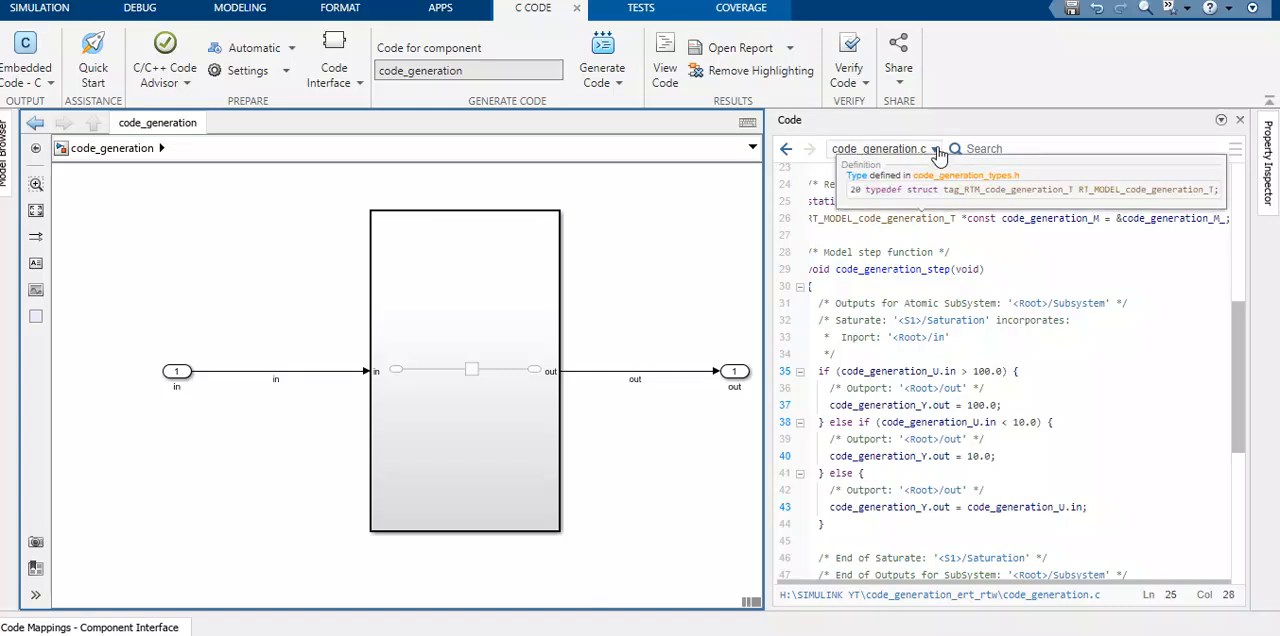
pyautogui.click(935, 149)
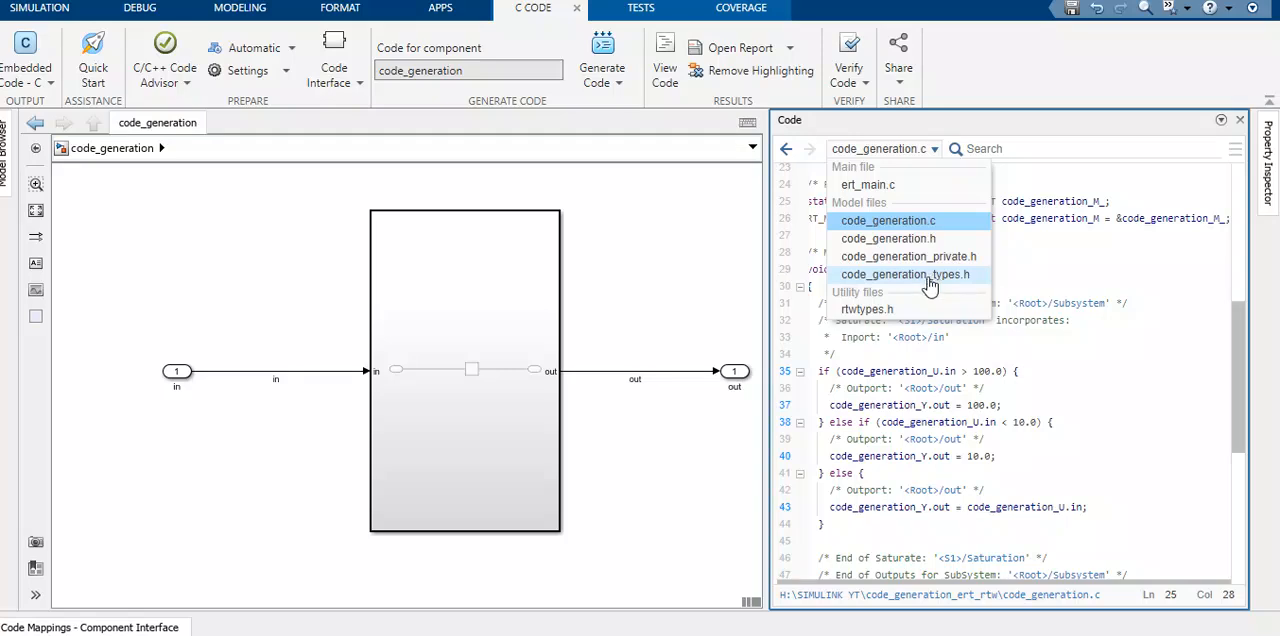
pyautogui.click(930, 152)
pyautogui.click(928, 181)
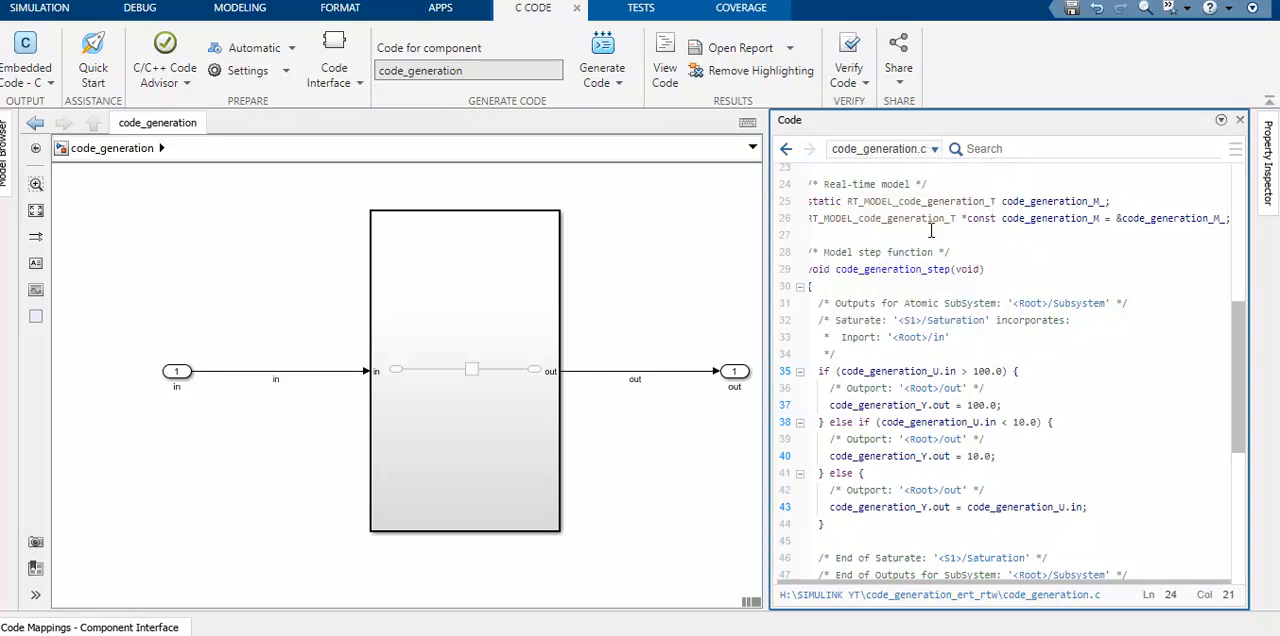
# - Inspect the code_generation_Y.out assignment in the final else branch, including its variable definition and linked model elements
pyautogui.click(964, 575)
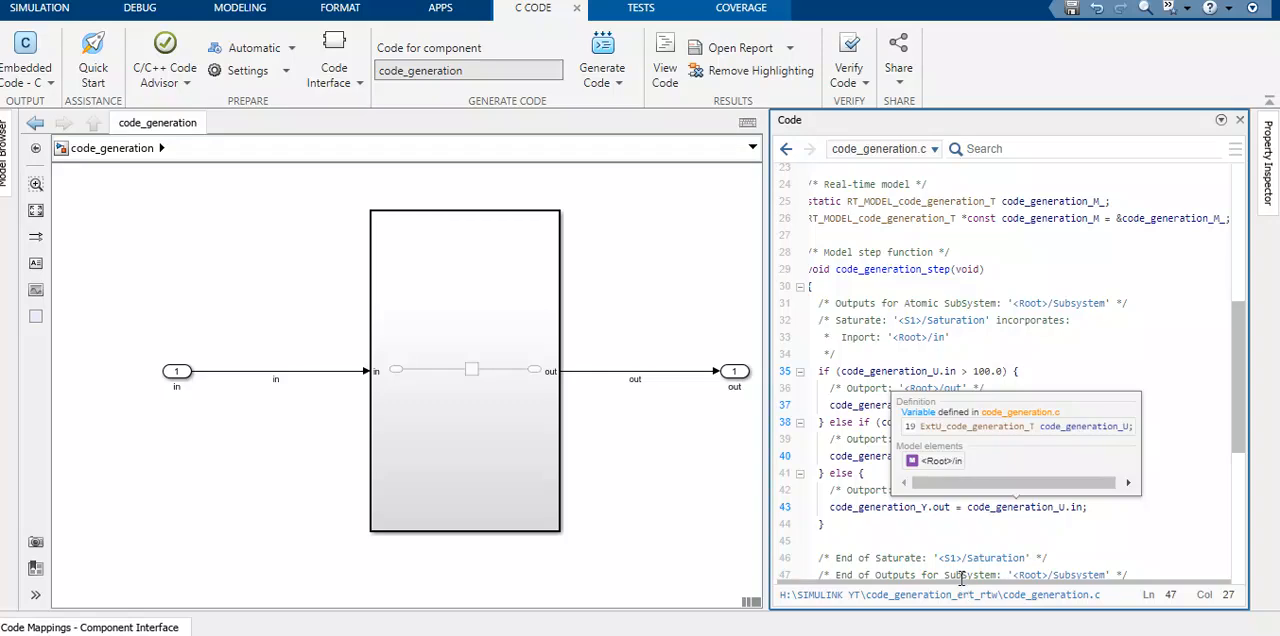
pyautogui.moveTo(960, 582); pyautogui.dragTo(924, 589)
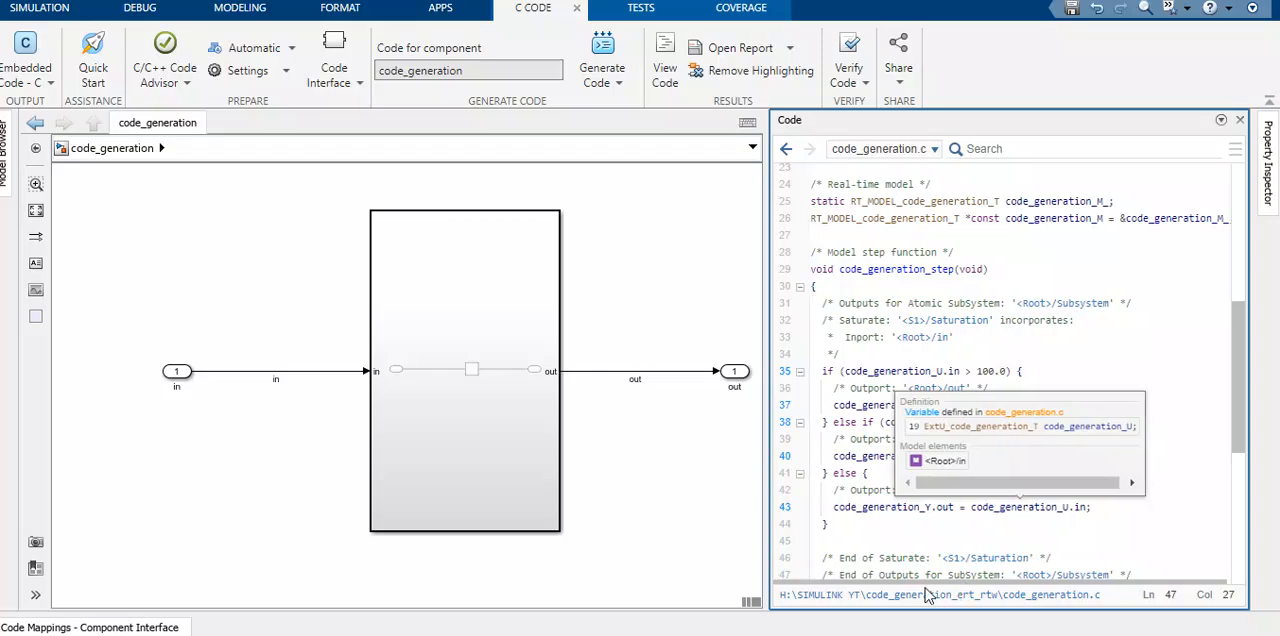
pyautogui.click(948, 507)
pyautogui.moveTo(951, 510)
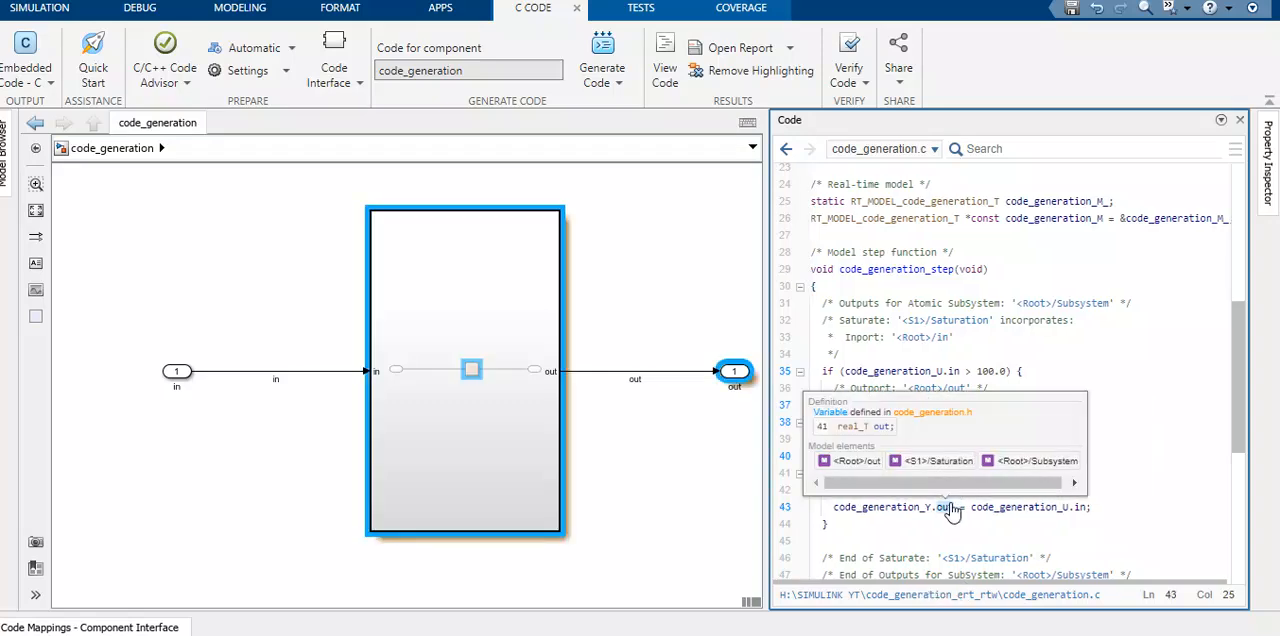
pyautogui.press('Left')
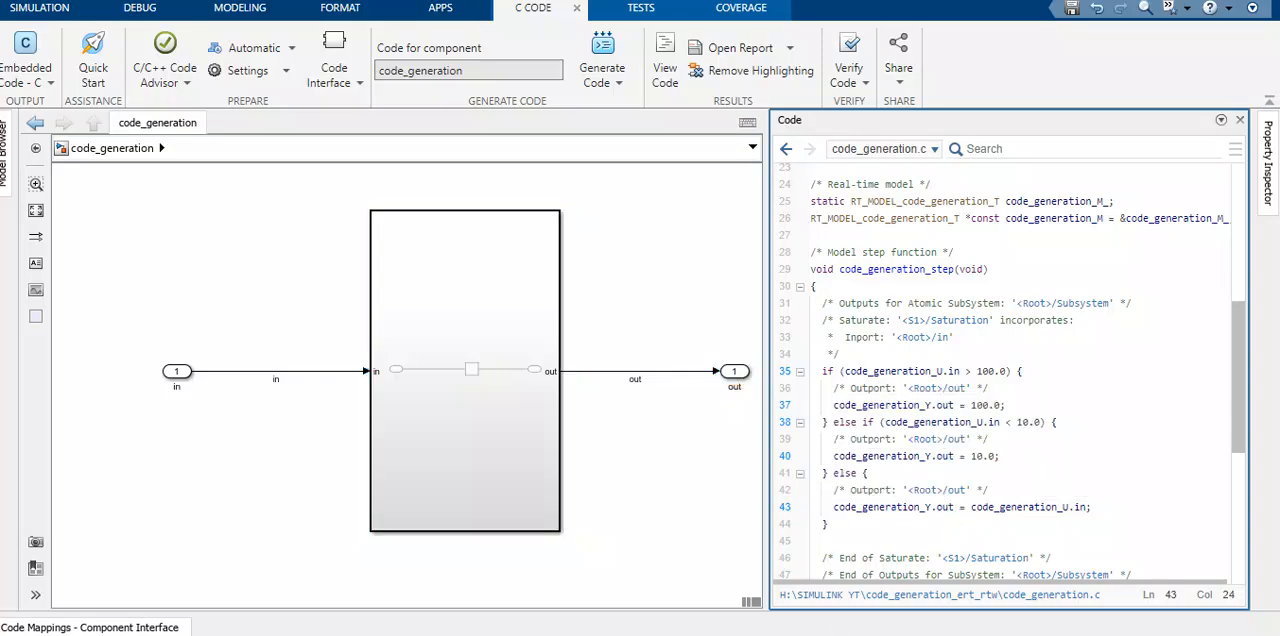